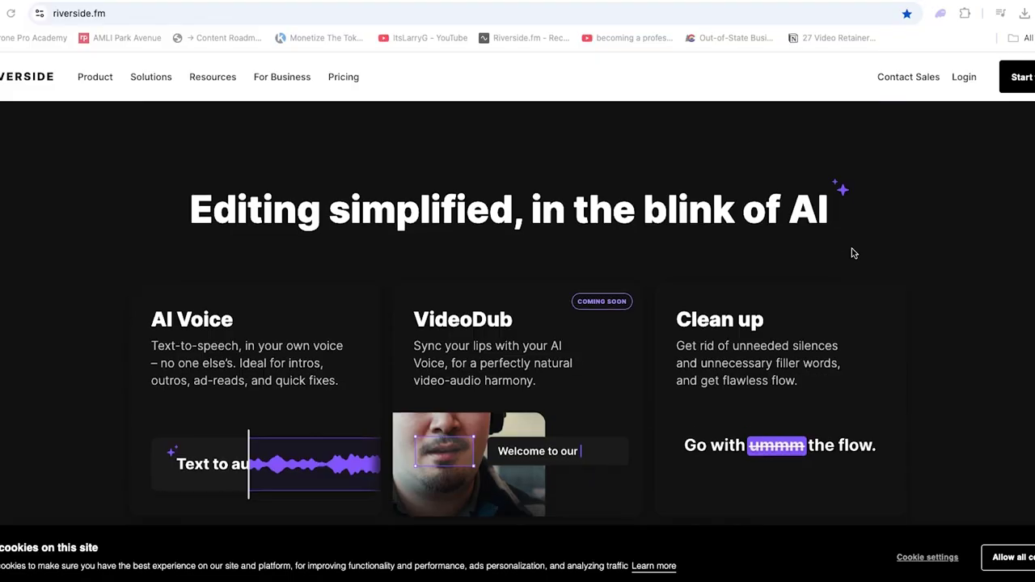
# Scroll riverside.fm down to the AI feature cards: AI Voice, VideoDub, Clean up, Captions, Magic Audio.
pyautogui.scroll(-2, 851, 251)
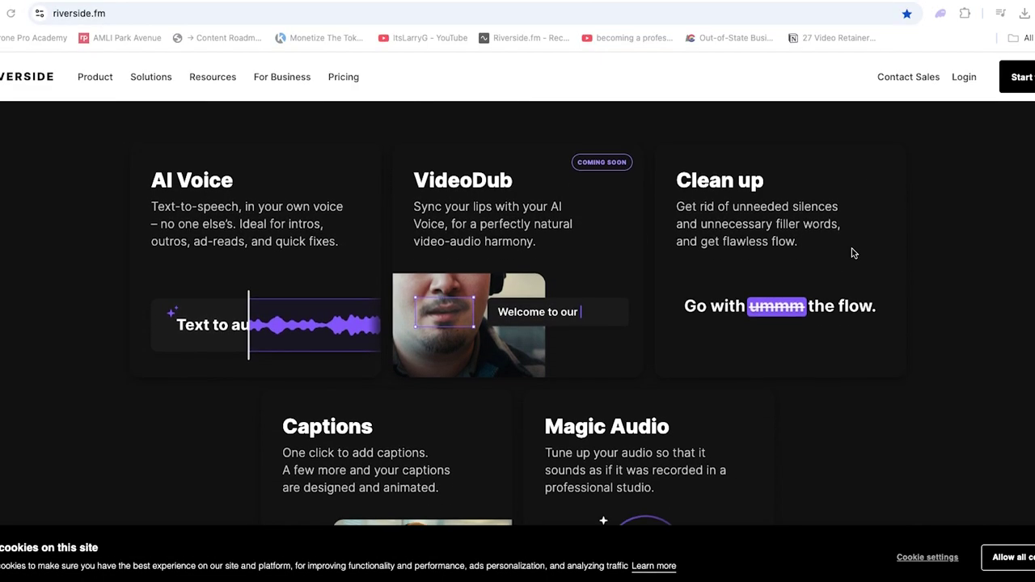
# Scroll the riverside.fm homepage, log in to the Projects dashboard, and start a studio session.
pyautogui.scroll(-3, 851, 253)
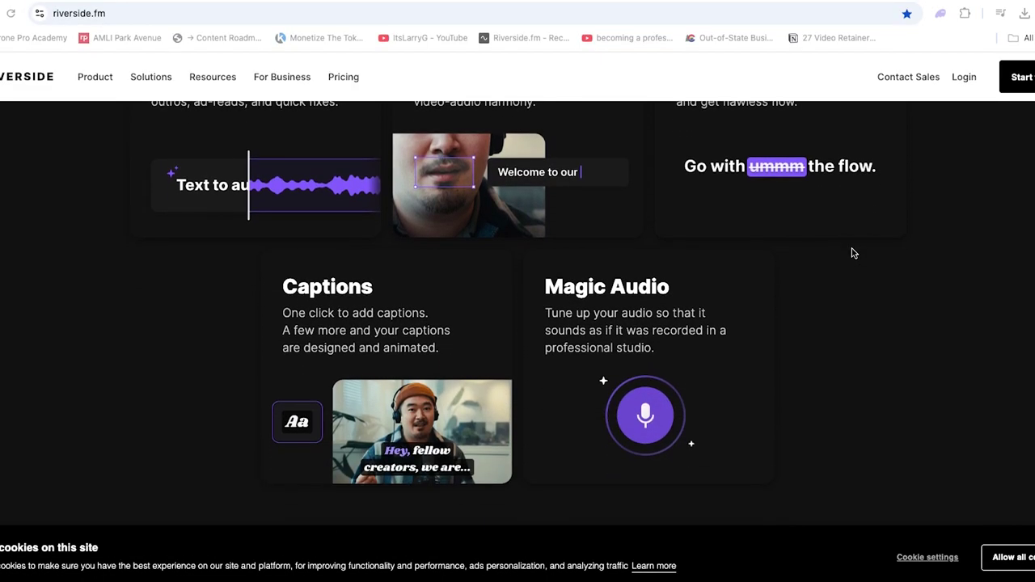
pyautogui.scroll(-1, 851, 253)
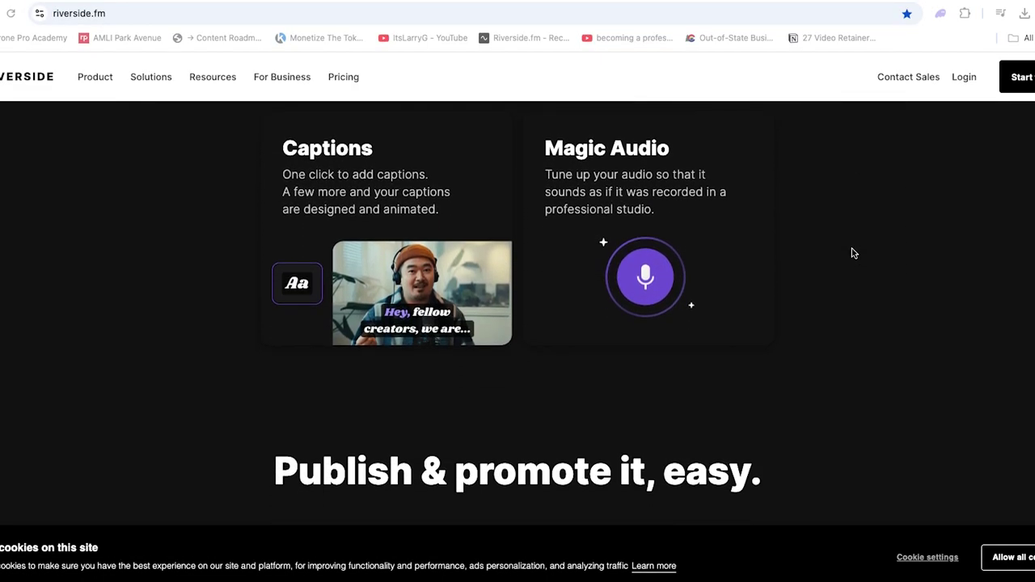
pyautogui.scroll(-1, 851, 253)
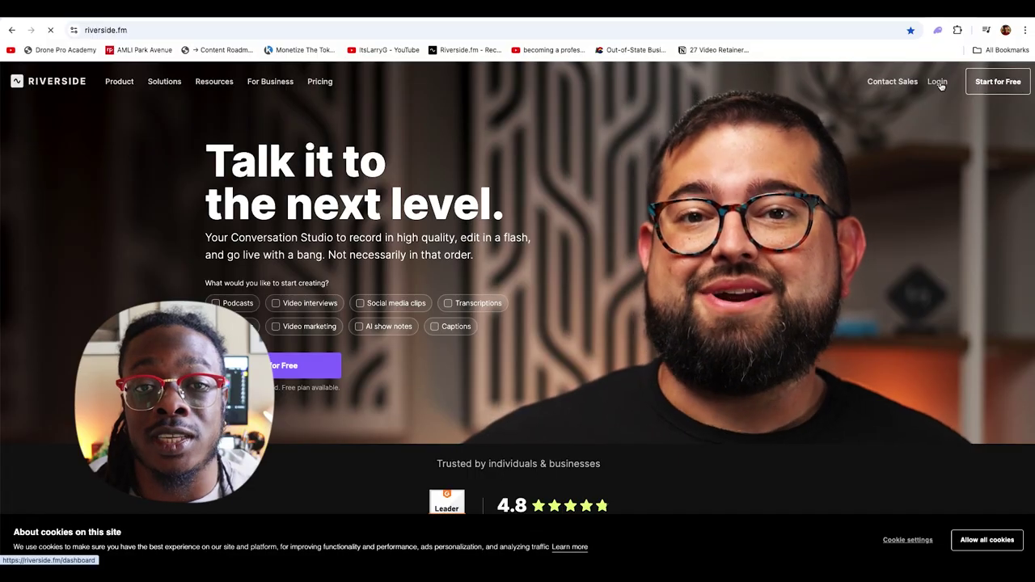
pyautogui.click(937, 82)
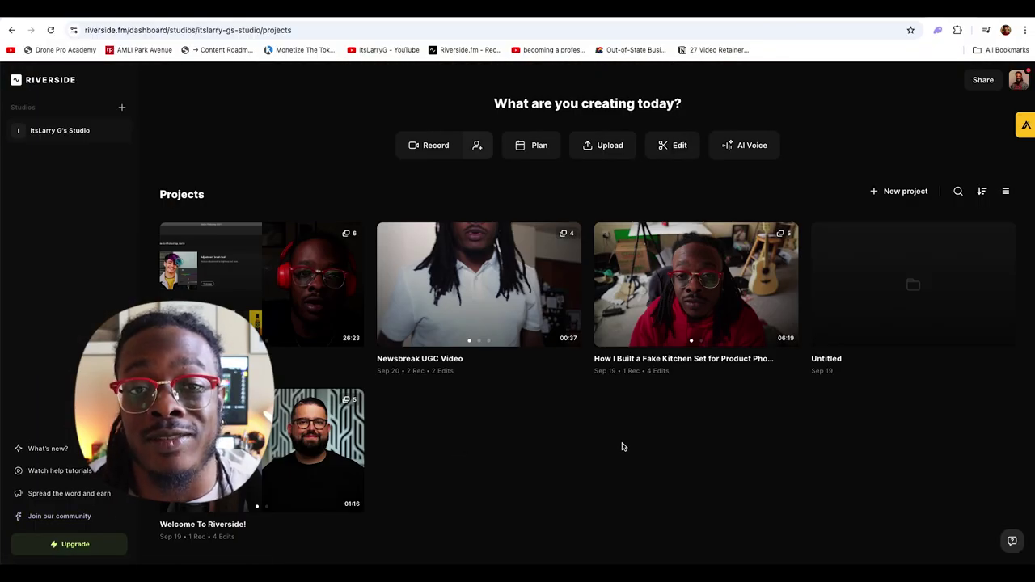
pyautogui.click(442, 150)
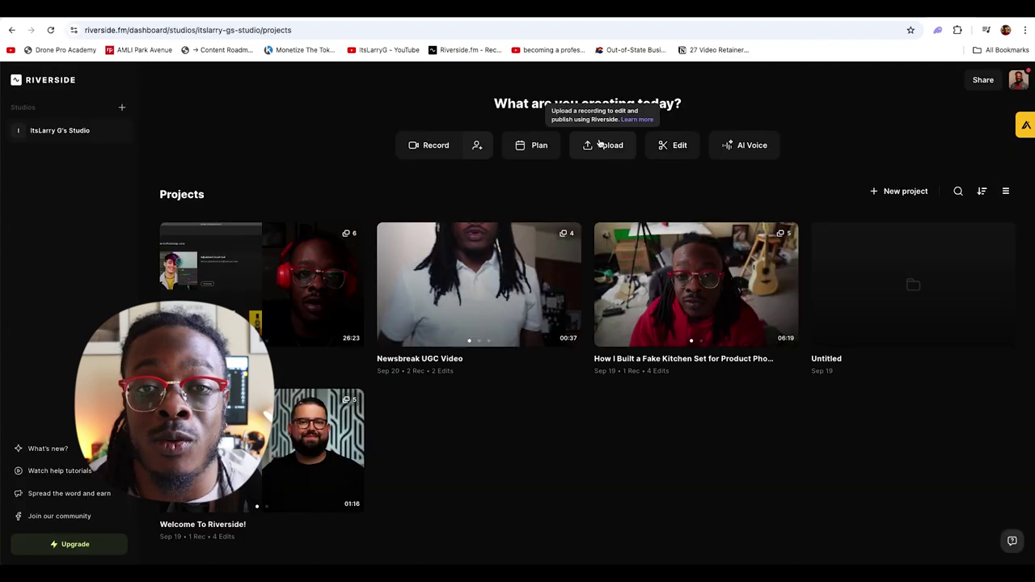
# Leave the studio camera check and return to Projects to upload a video.
pyautogui.click(600, 144)
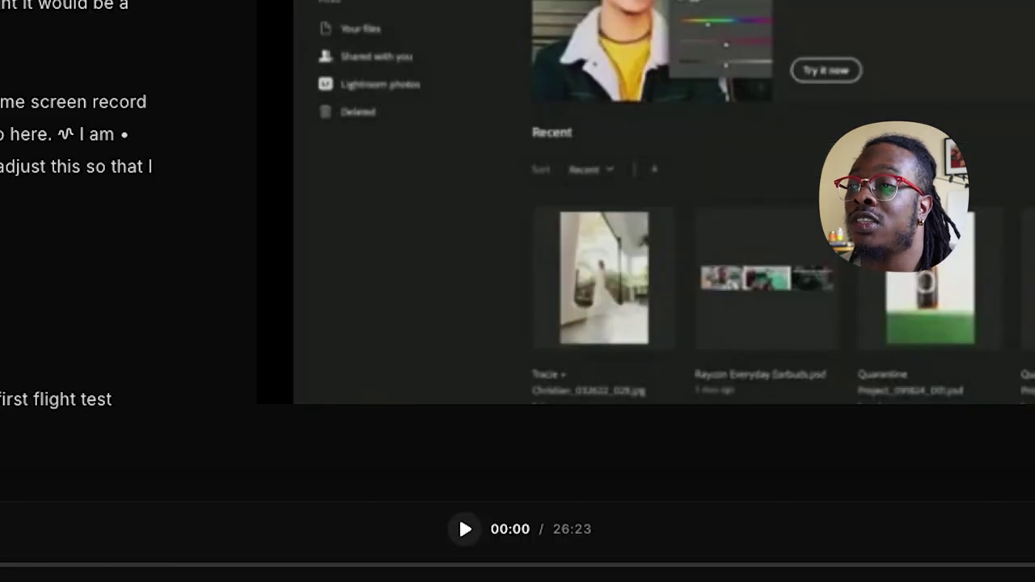
pyautogui.scroll(-5, 81, 242)
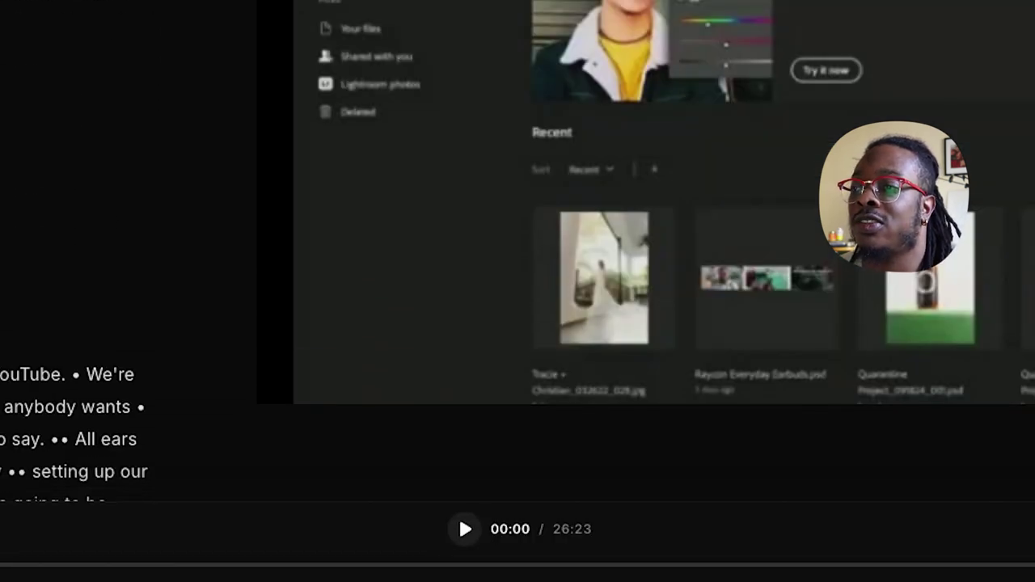
pyautogui.scroll(-5, 170, 231)
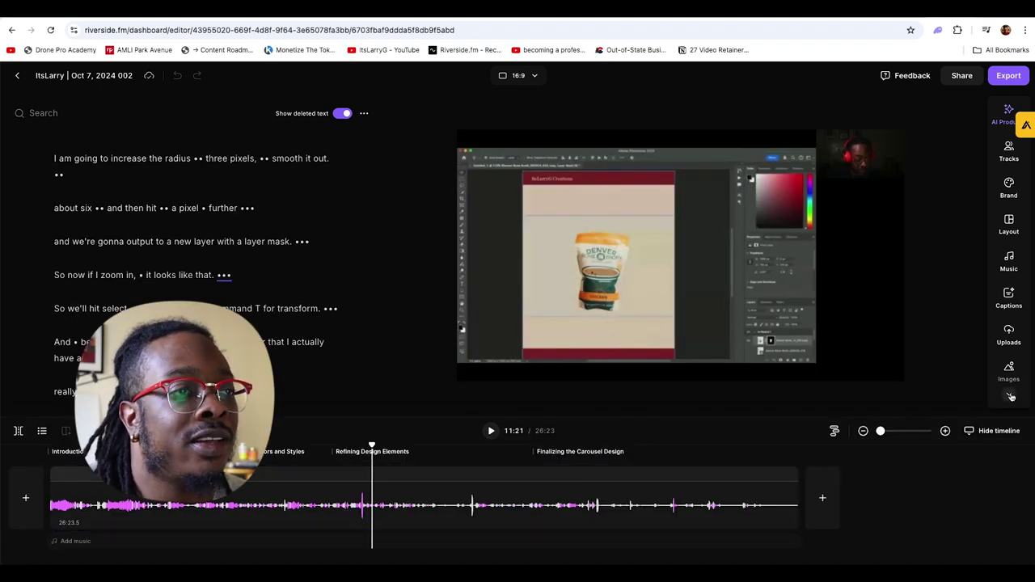
pyautogui.scroll(-1, 1011, 395)
pyautogui.scroll(1, 1010, 318)
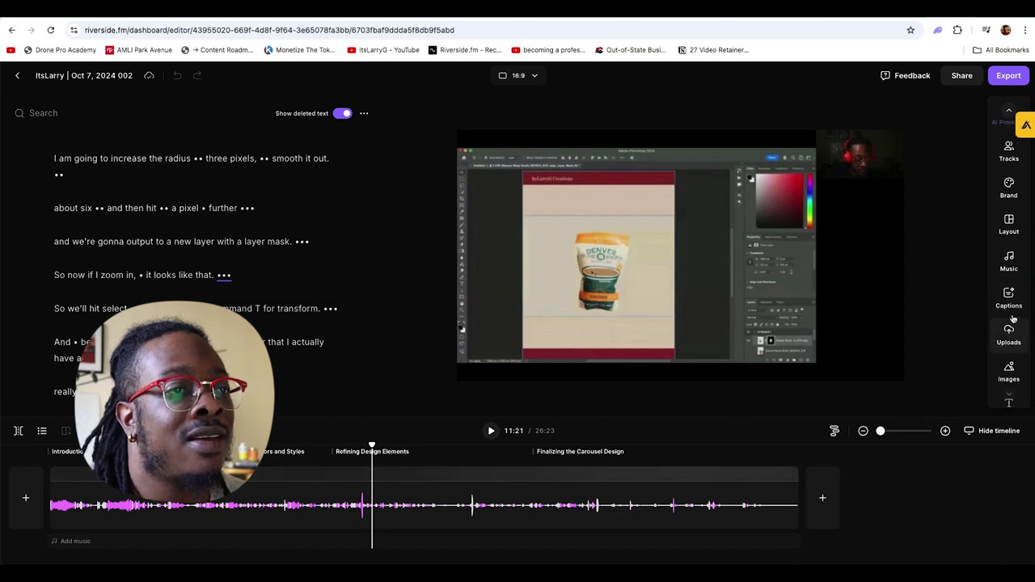
pyautogui.moveTo(764, 399)
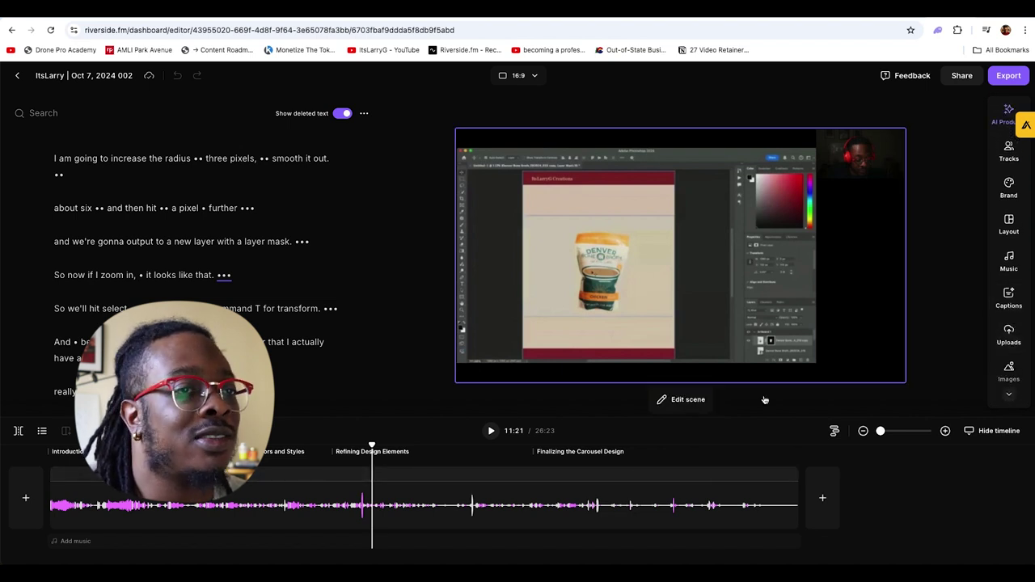
# In AI Producer, move Set pace from Original to Natural, then toward Balanced (1.5s pauses).
pyautogui.click(1008, 113)
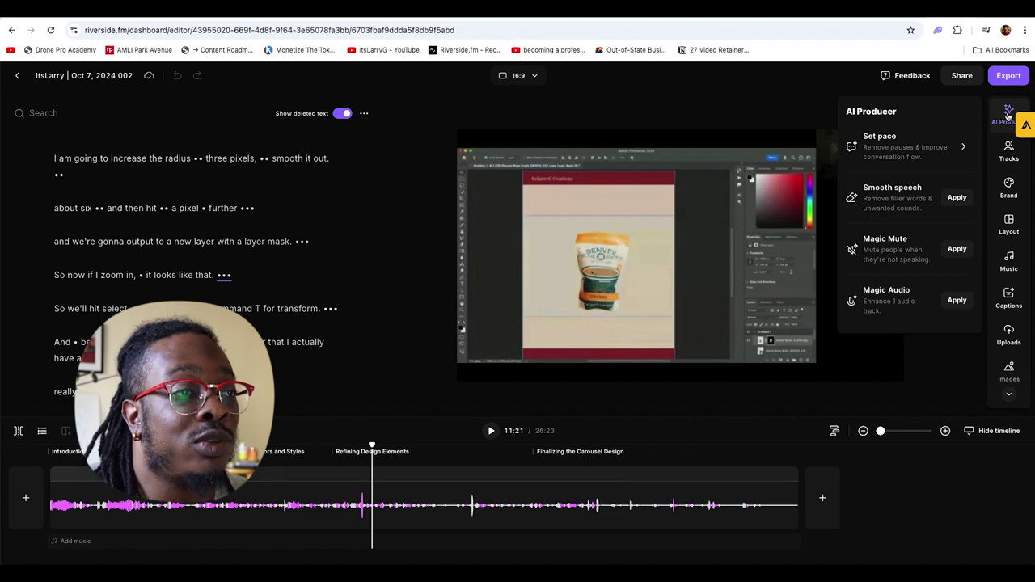
pyautogui.click(915, 145)
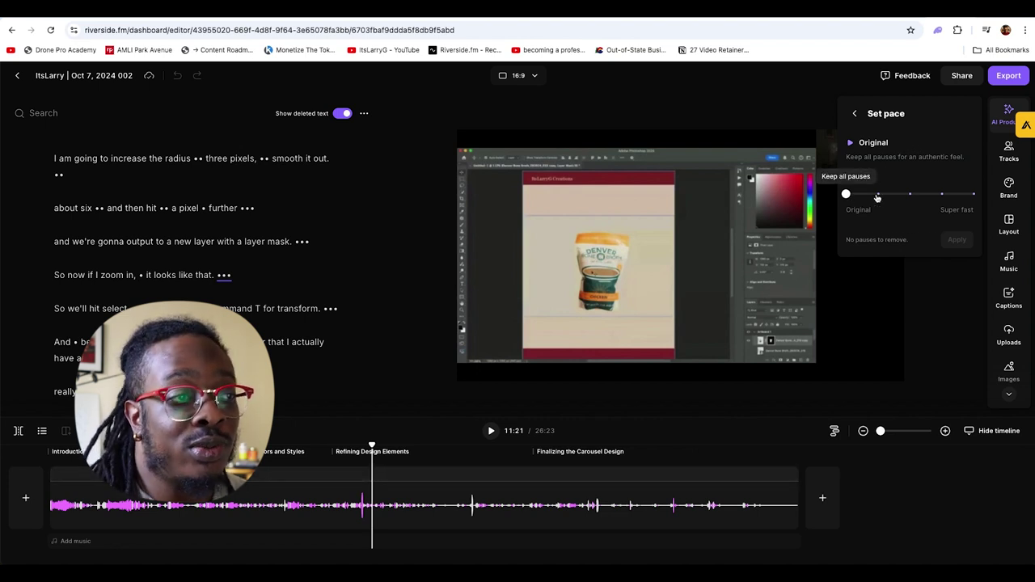
pyautogui.click(877, 196)
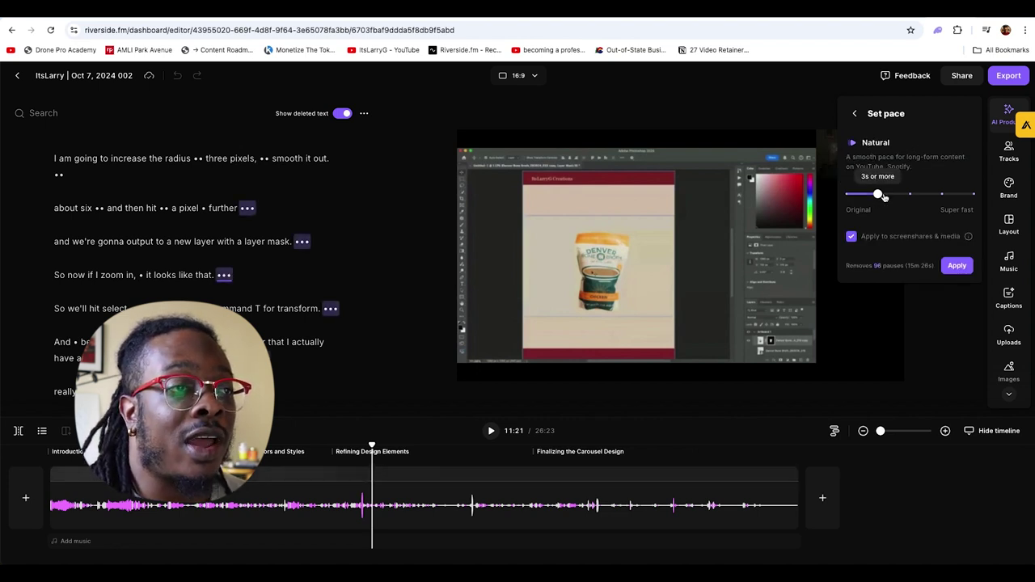
pyautogui.moveTo(881, 197); pyautogui.dragTo(902, 199)
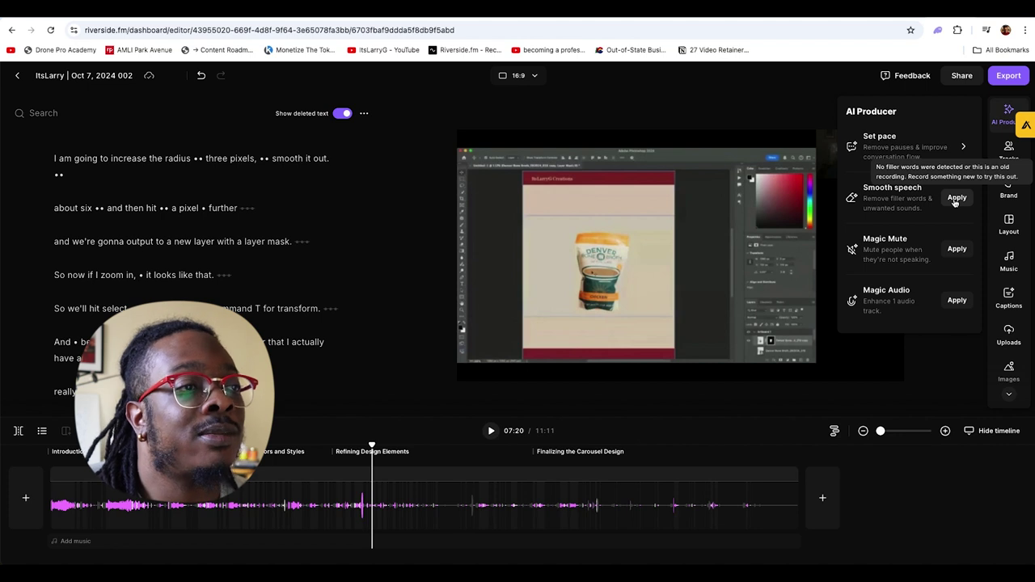
# Apply Smooth speech and Magic Audio in AI Producer, then play the cleaned recording.
pyautogui.click(954, 200)
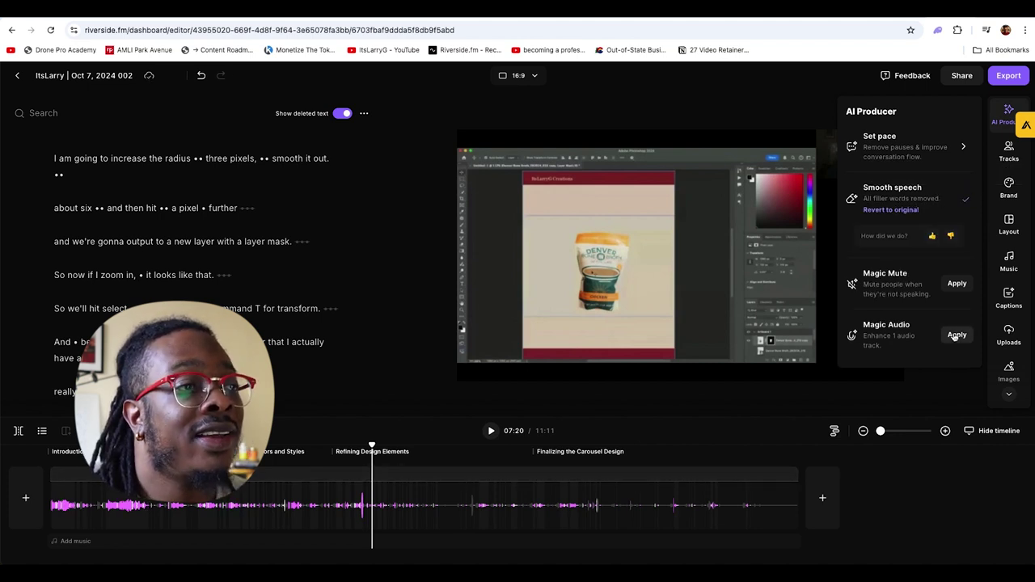
pyautogui.click(955, 336)
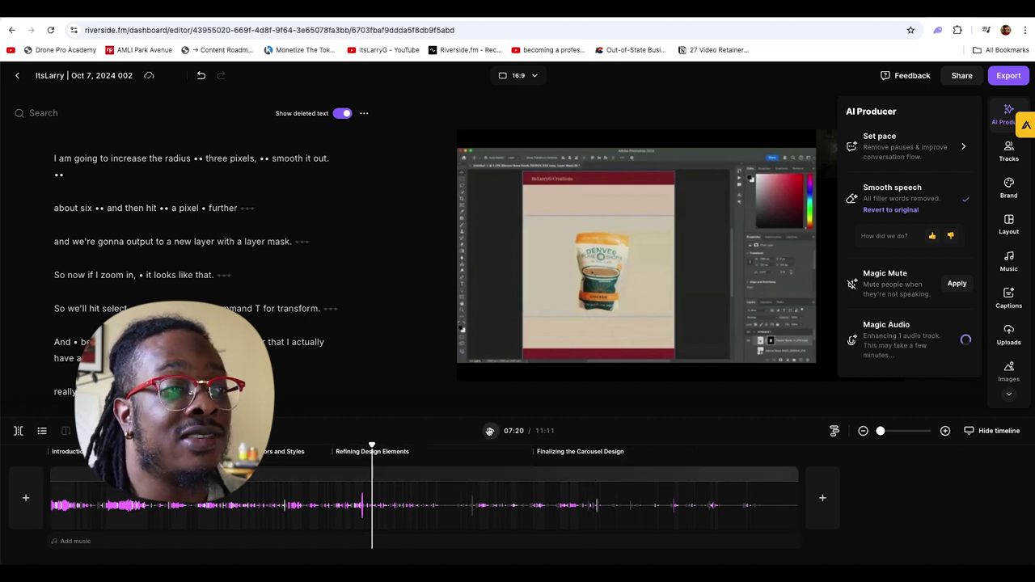
pyautogui.click(490, 431)
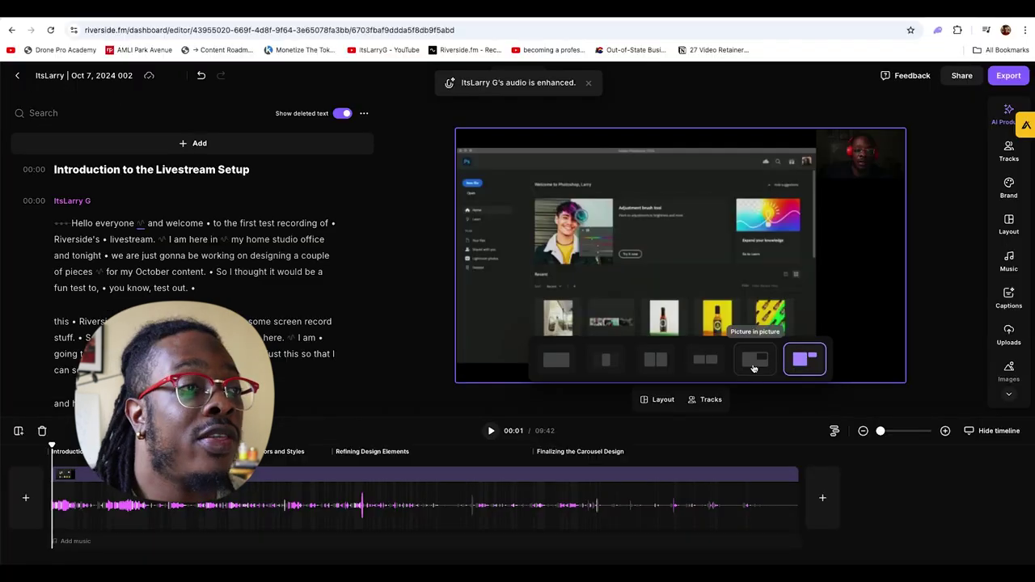
# Switch to the Picture in picture layout and drag the webcam inset lower in the frame.
pyautogui.click(754, 364)
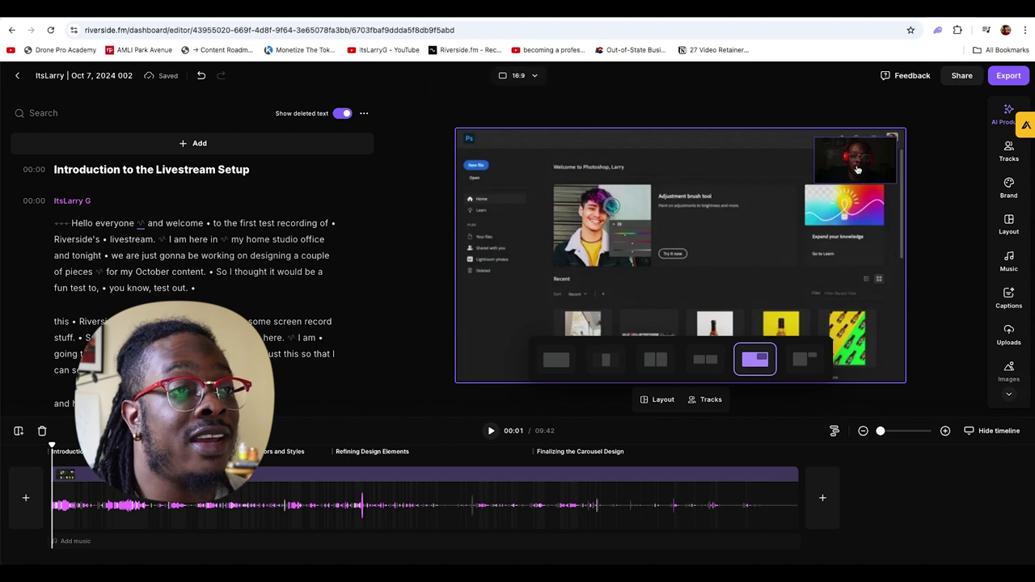
pyautogui.moveTo(859, 169); pyautogui.dragTo(809, 222)
pyautogui.moveTo(826, 185); pyautogui.dragTo(731, 216)
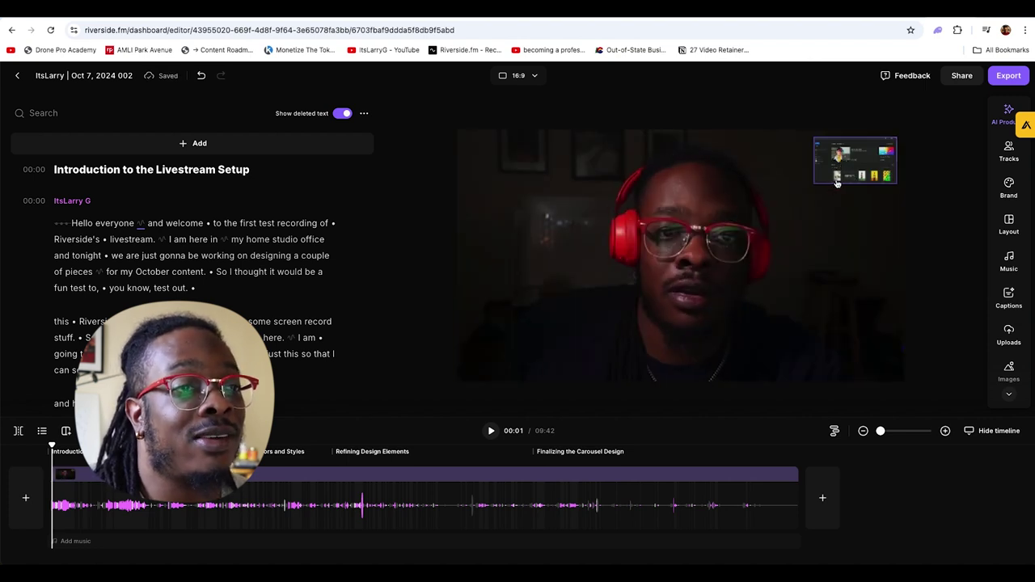
pyautogui.moveTo(841, 155); pyautogui.dragTo(854, 219)
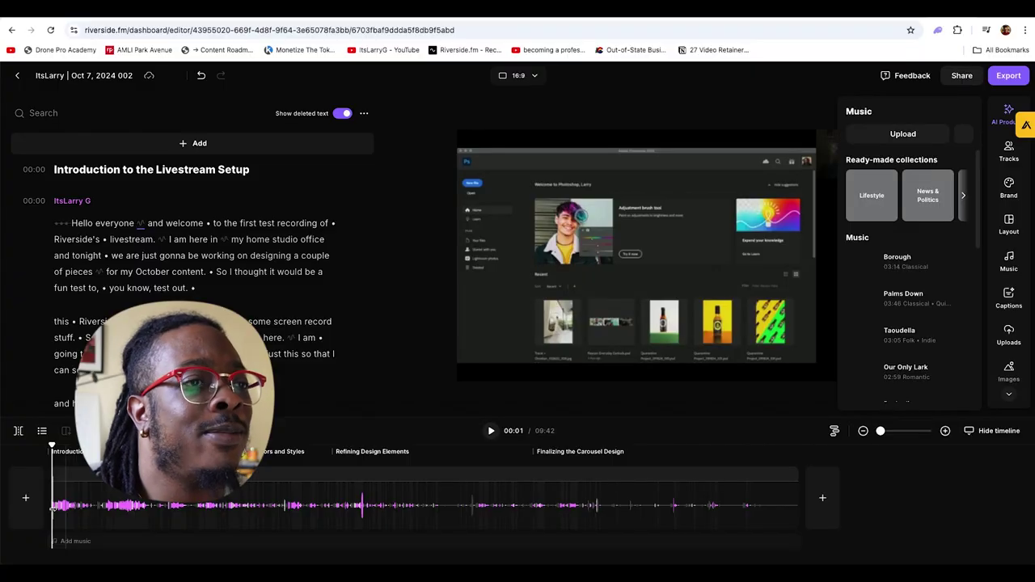
# Show the title and speaker label options, pause playback, and move the green clip later.
pyautogui.click(1008, 394)
pyautogui.click(1008, 387)
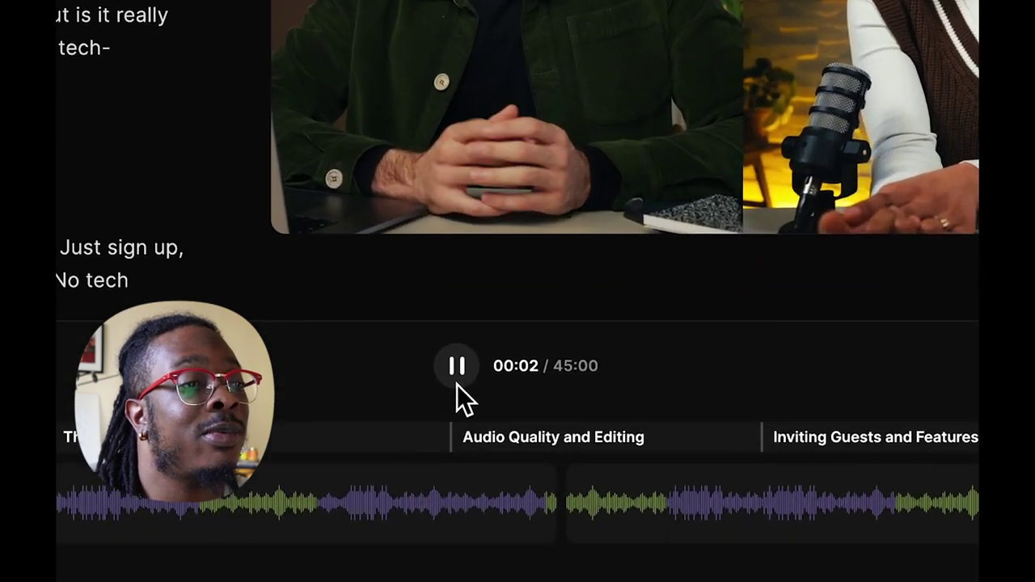
pyautogui.click(457, 384)
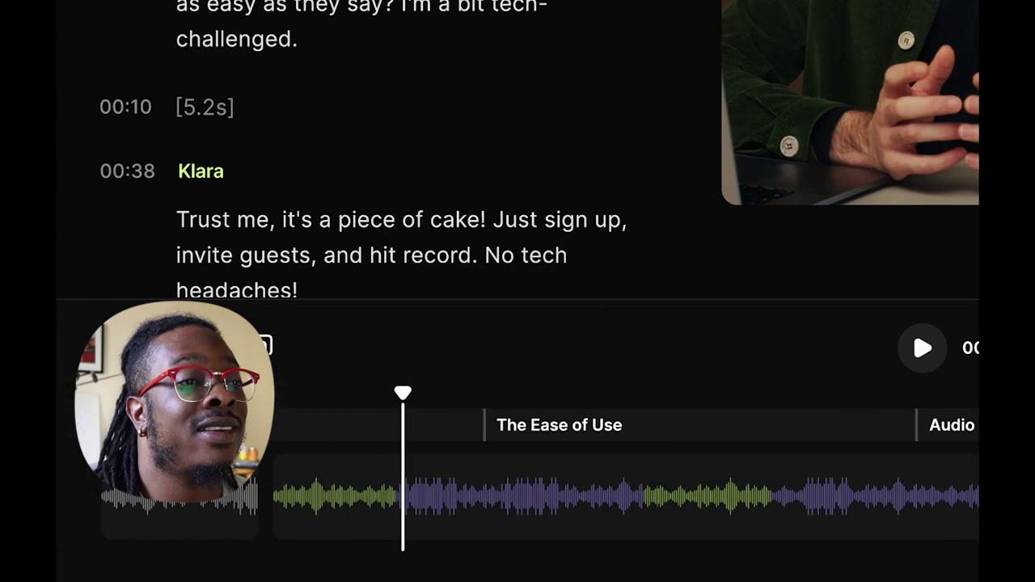
pyautogui.moveTo(333, 541); pyautogui.dragTo(826, 530)
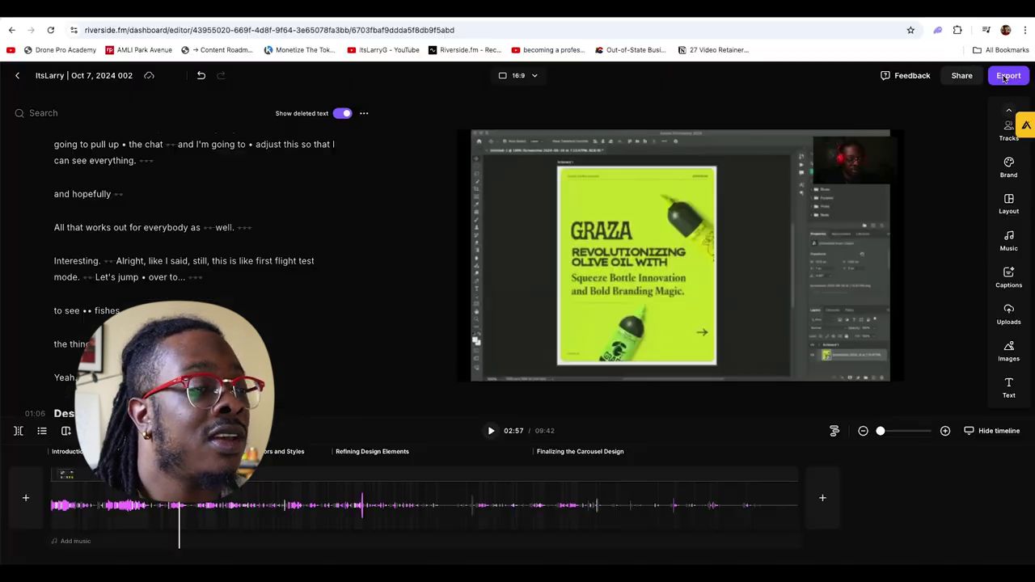
# Turn on Normalize Audio Levels in the Export options.
pyautogui.click(1005, 77)
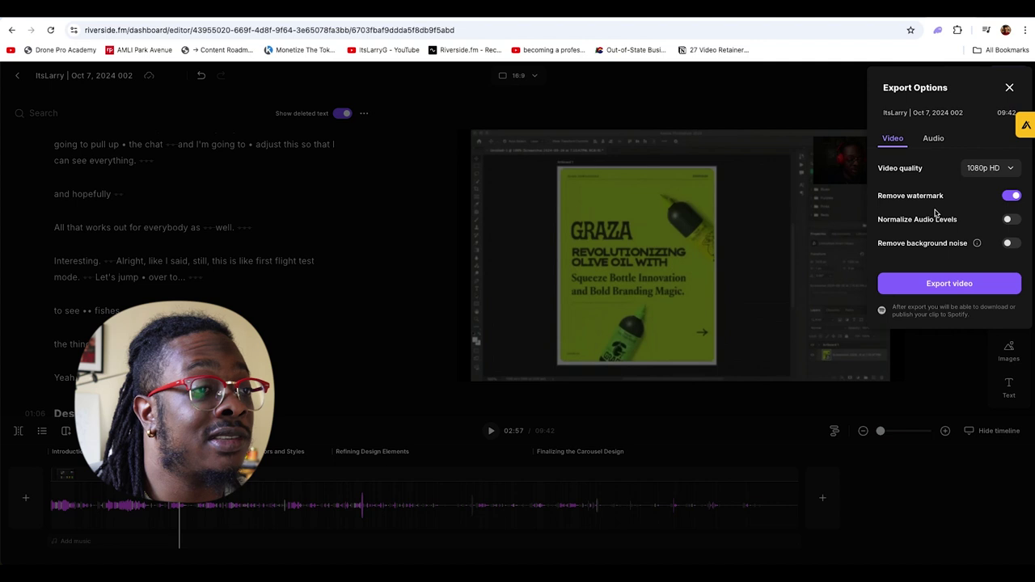
pyautogui.click(1010, 221)
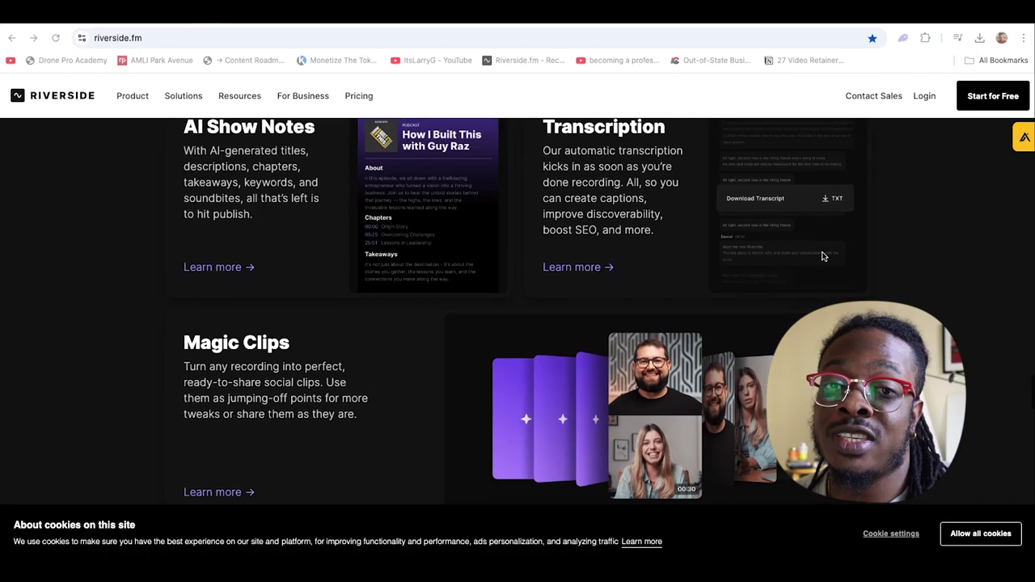
pyautogui.scroll(-1, 822, 256)
pyautogui.scroll(-2, 822, 256)
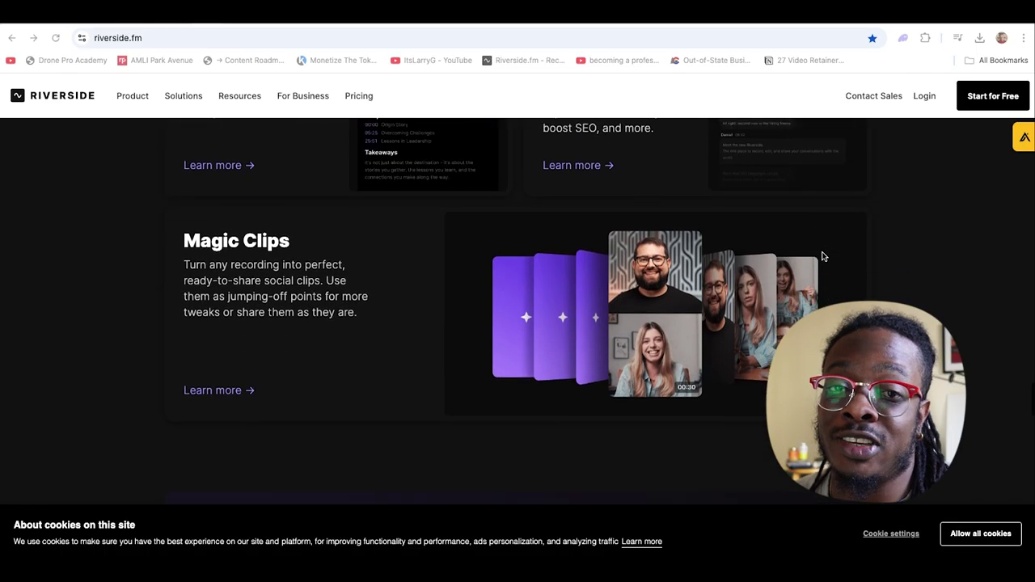
# Scroll the project page down to the Edits (5) row of magic clips.
pyautogui.scroll(-1, 823, 257)
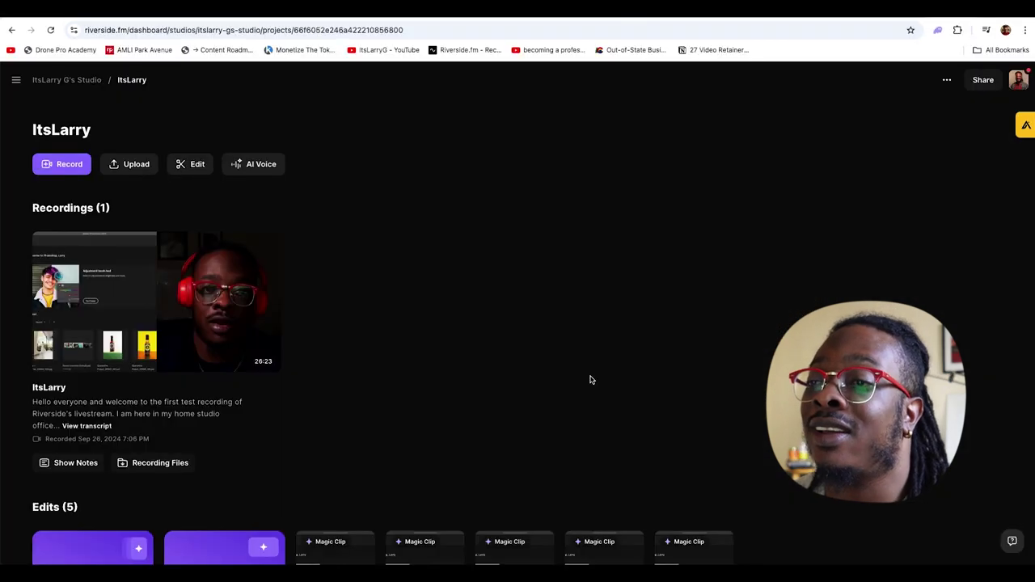
pyautogui.scroll(-4, 590, 377)
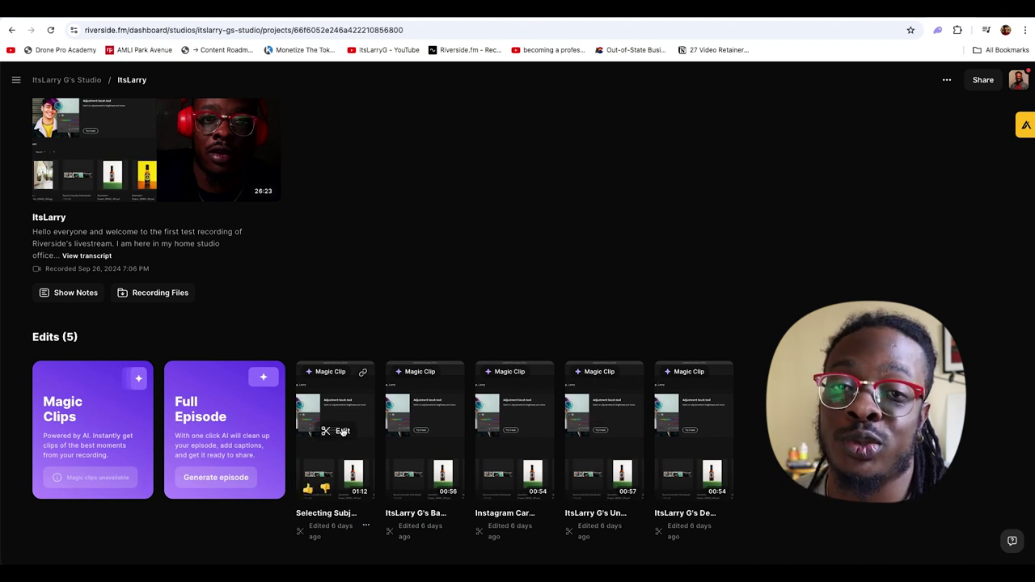
# Open the 01:12 magic clip in the editor and apply the second caption preset.
pyautogui.click(341, 431)
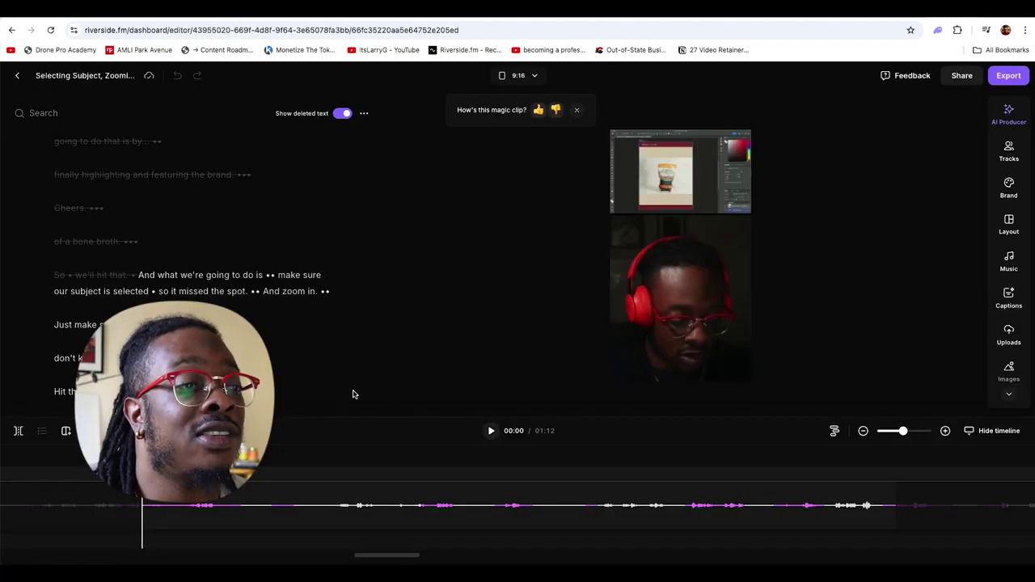
pyautogui.click(655, 368)
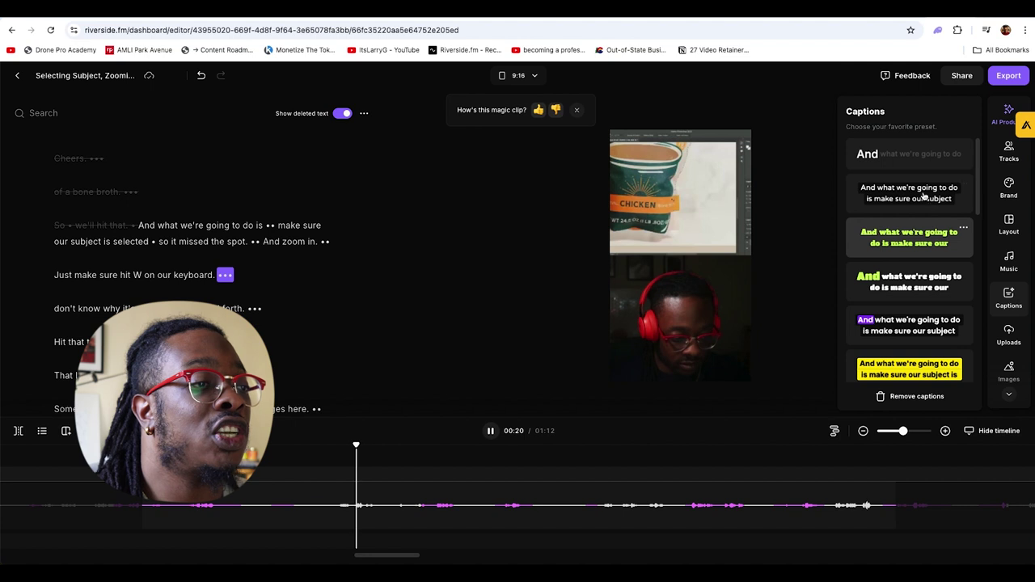
pyautogui.click(924, 195)
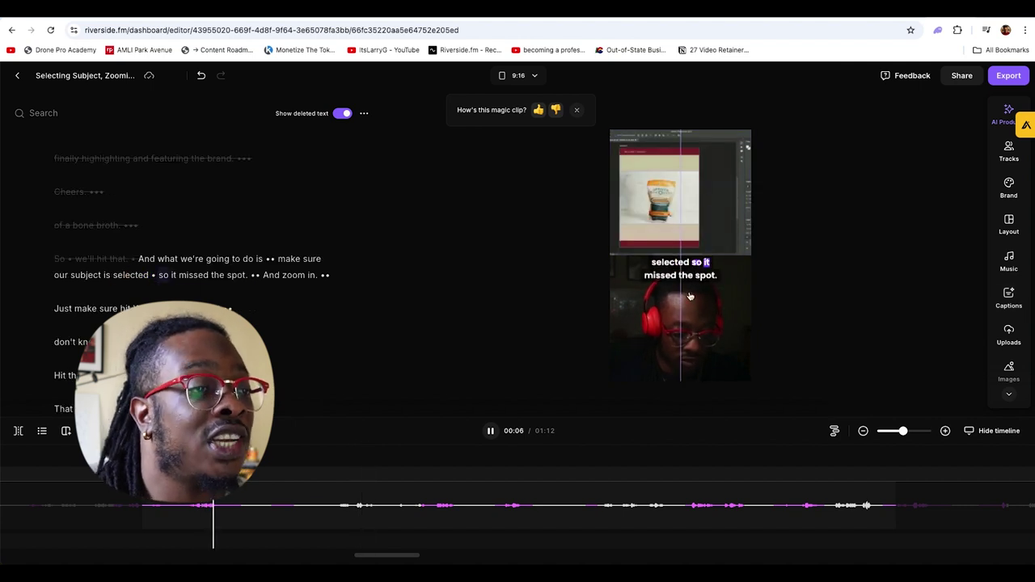
pyautogui.click(690, 287)
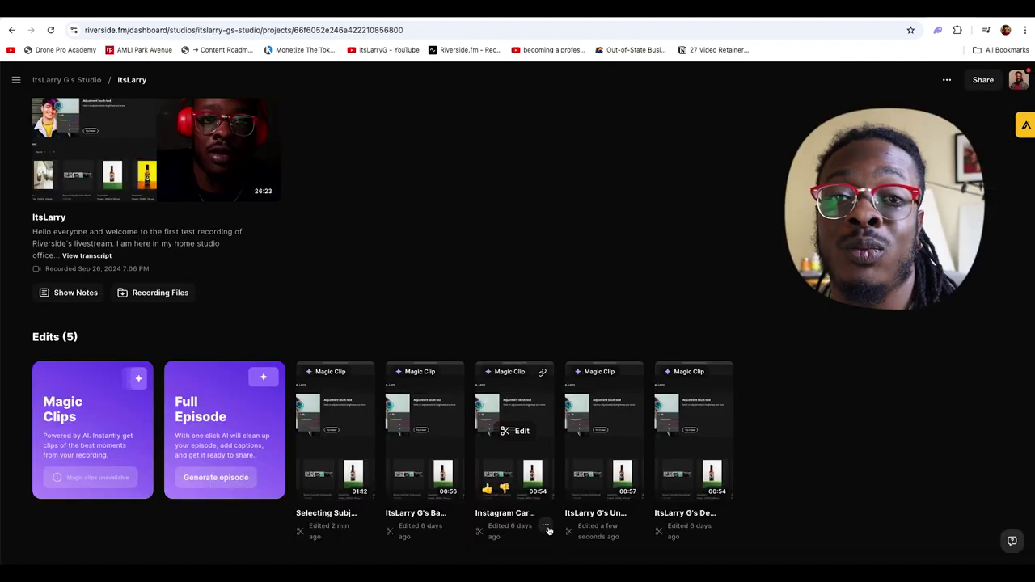
# Show the options menu for the third magic clip (preview, rename, export, duplicate).
pyautogui.click(546, 528)
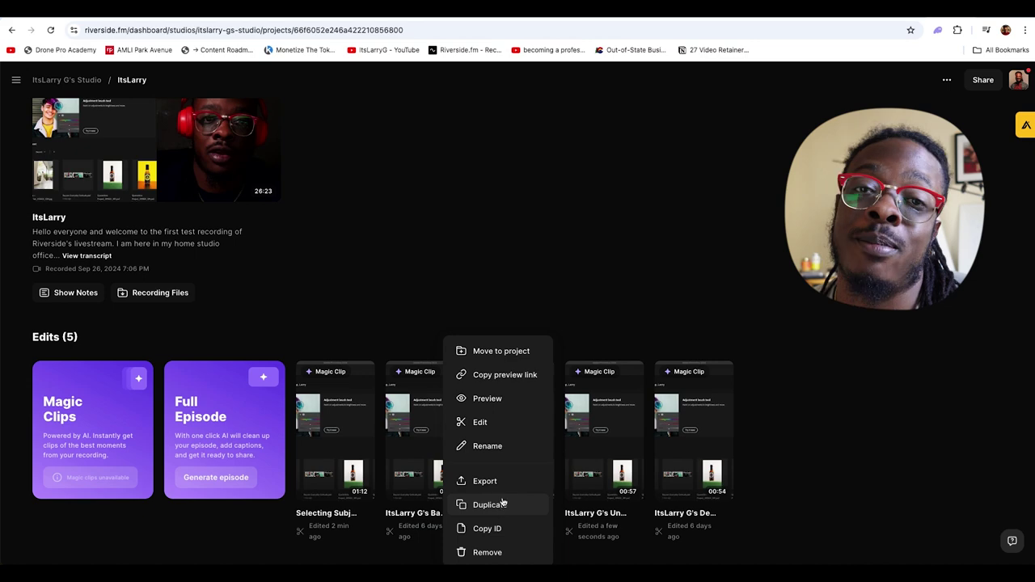